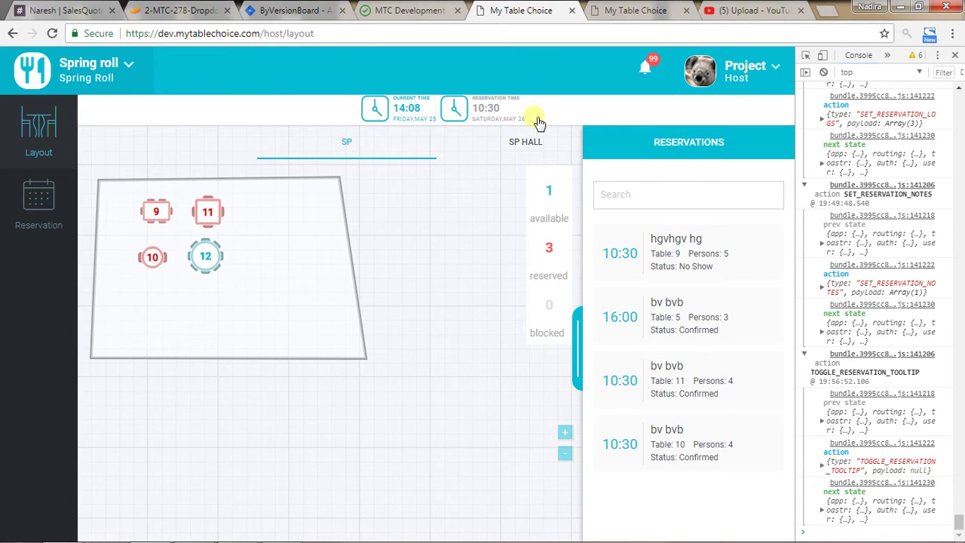
Show the host's restaurants: Spring Roll (default), Red Chili and Rest 3.
click(106, 76)
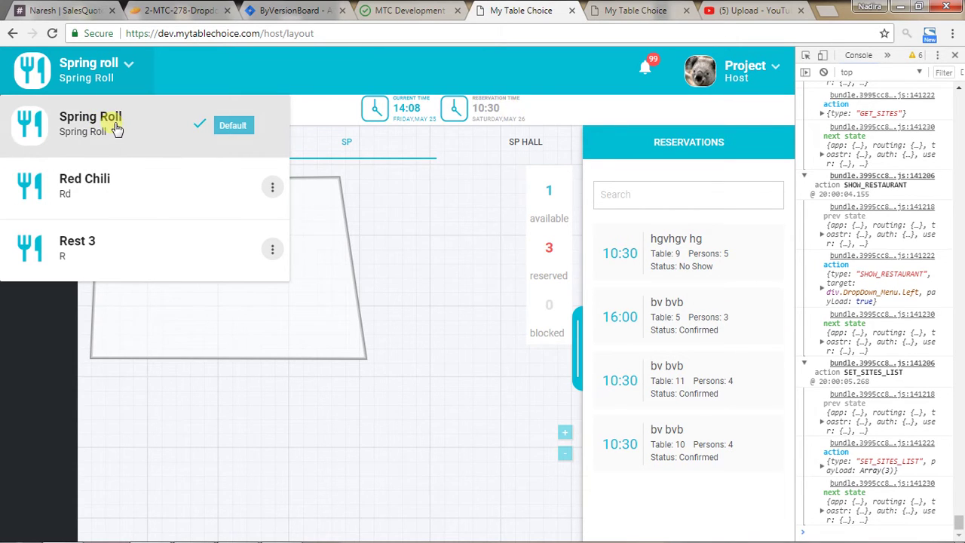
Compare the SP HALL and SP floor plans, finishing on SP with tables 9–12.
click(516, 146)
click(516, 146)
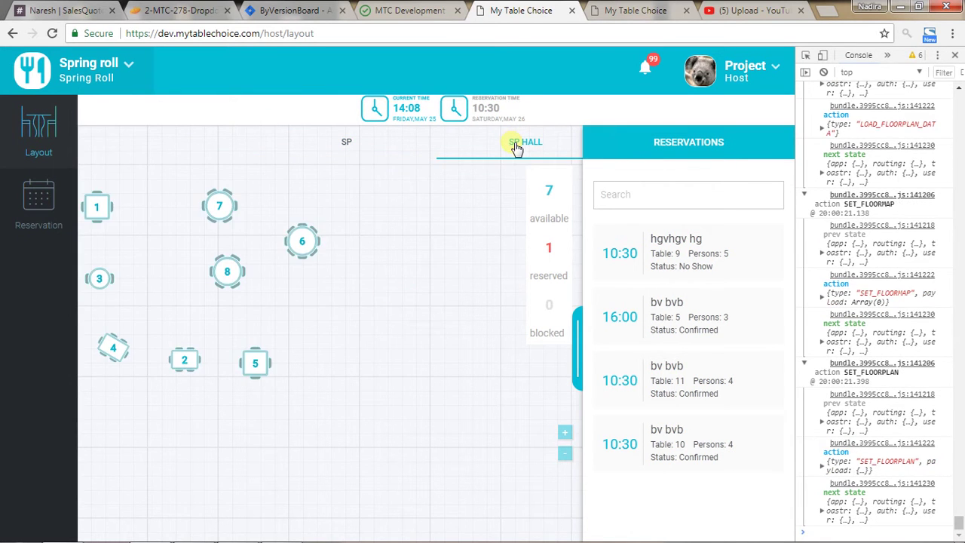
click(345, 145)
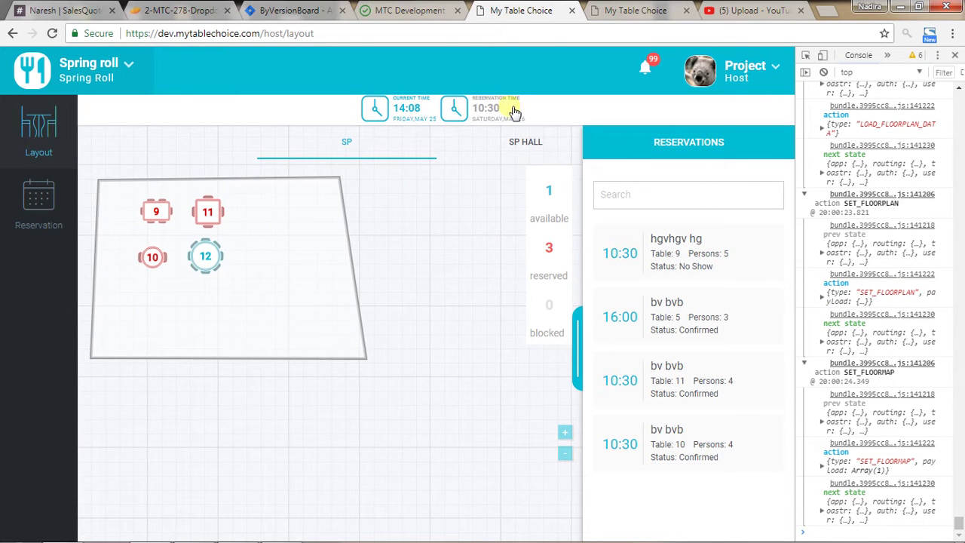
click(96, 83)
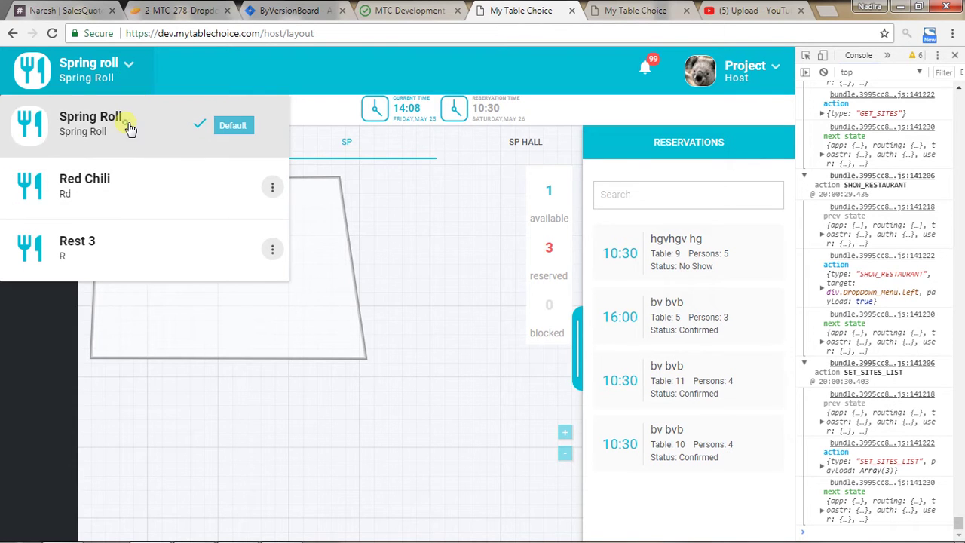
click(422, 215)
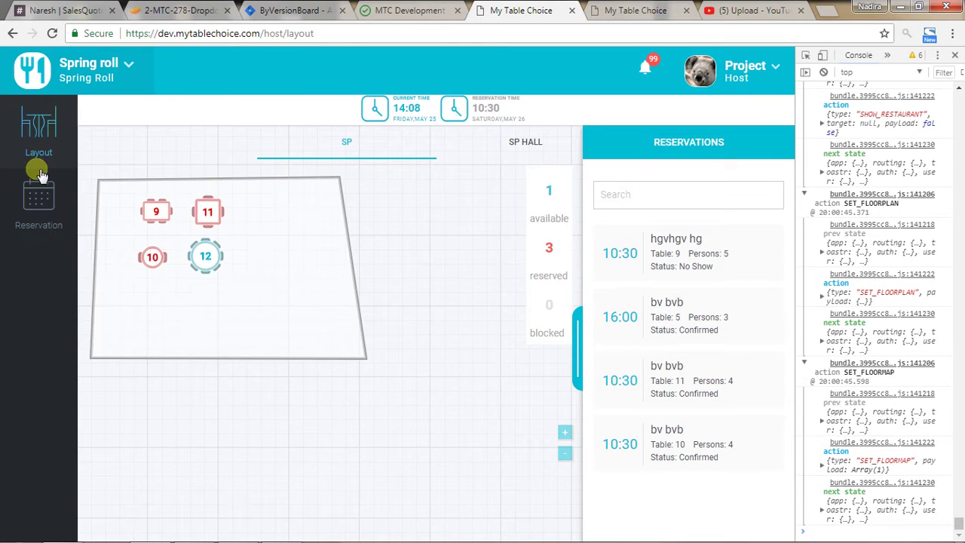
Set up a Spring Roll reservation for 2 covers on 26 May 2018 at 10:30.
click(38, 192)
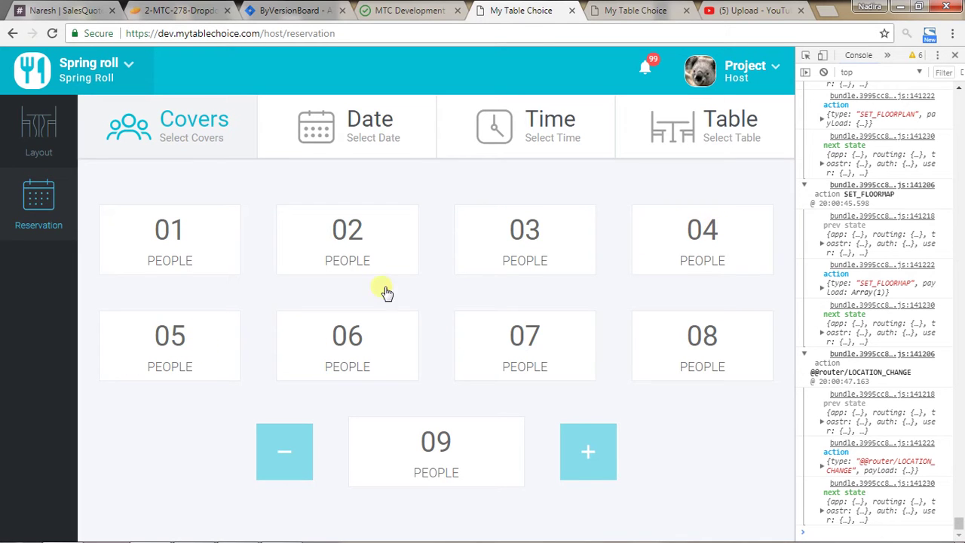
click(362, 239)
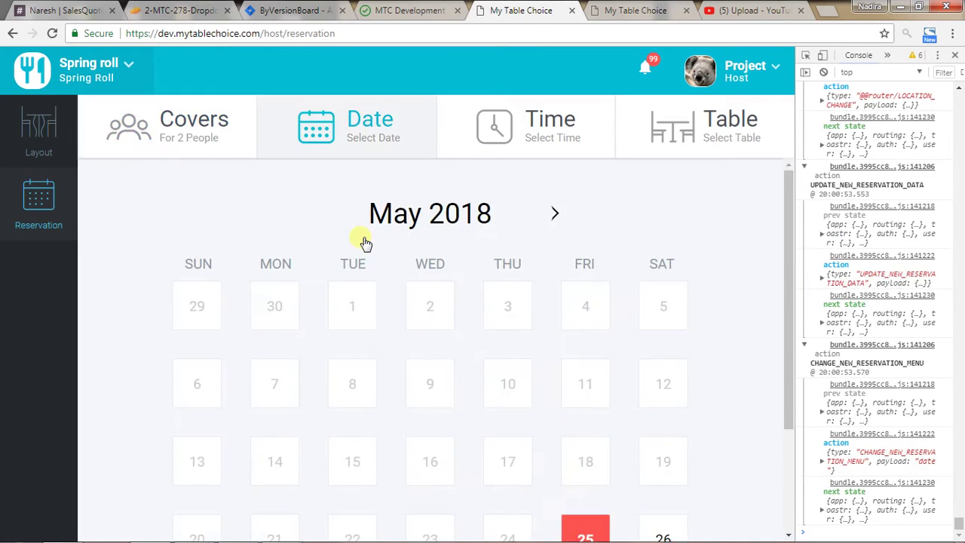
scroll(528, 319, down, 1)
scroll(530, 323, down, 2)
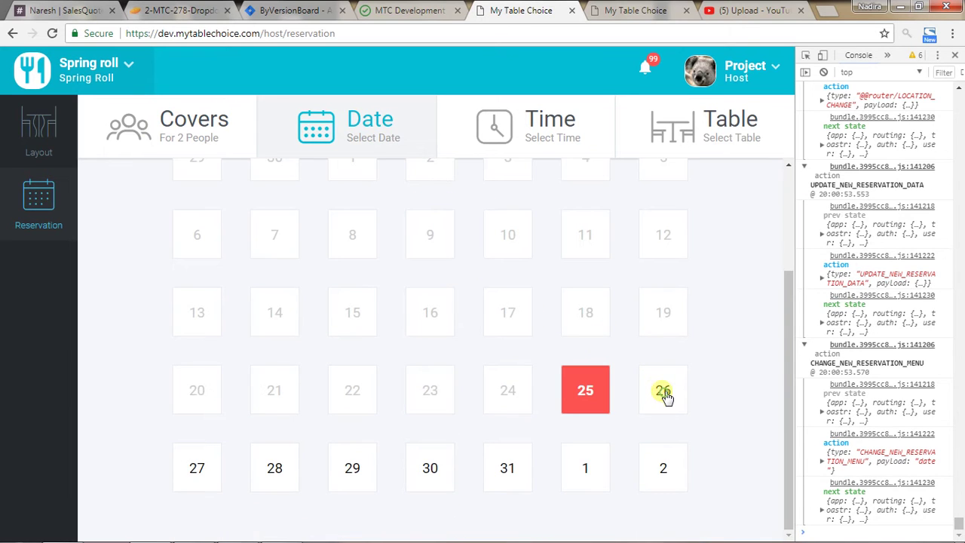
click(663, 392)
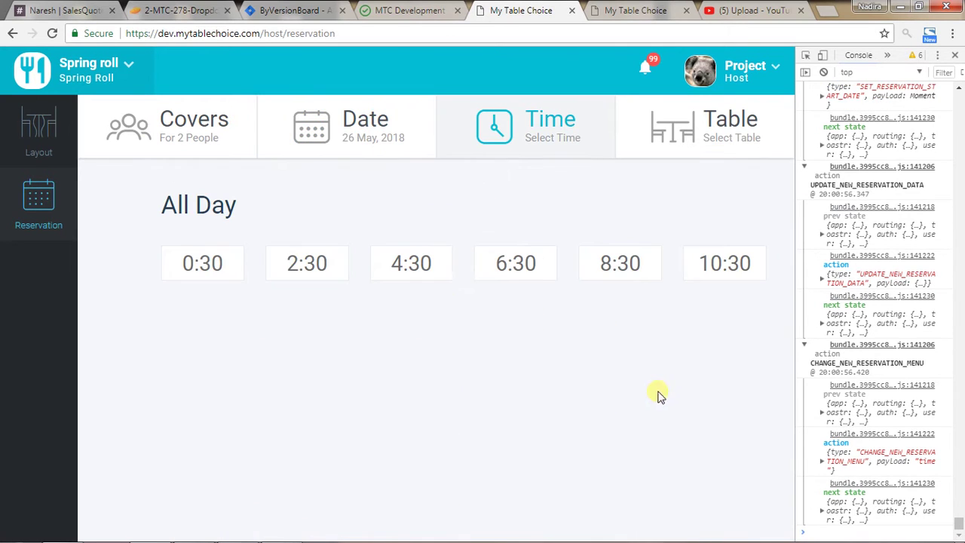
click(714, 268)
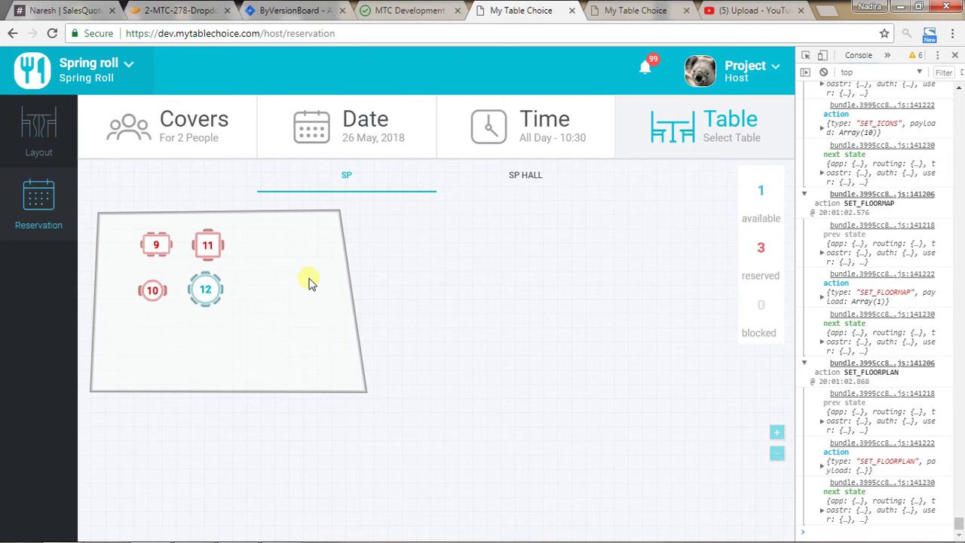
Open table 12's booking form and clear the customer search to add a new guest.
click(204, 295)
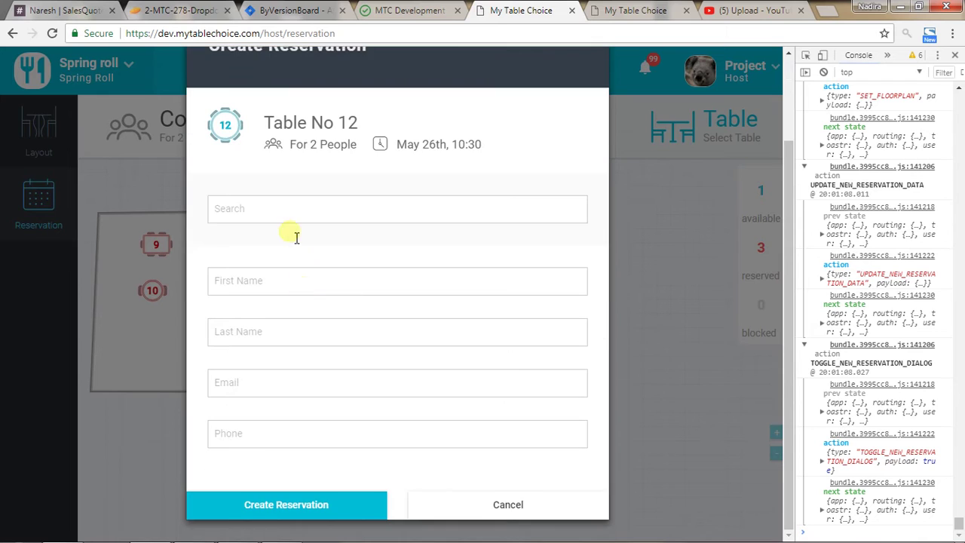
click(339, 214)
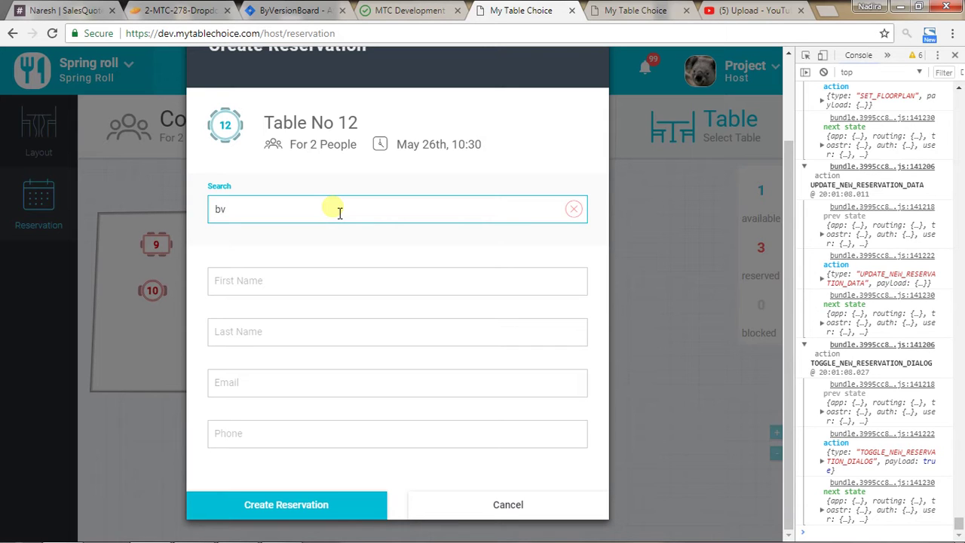
text(bvb)
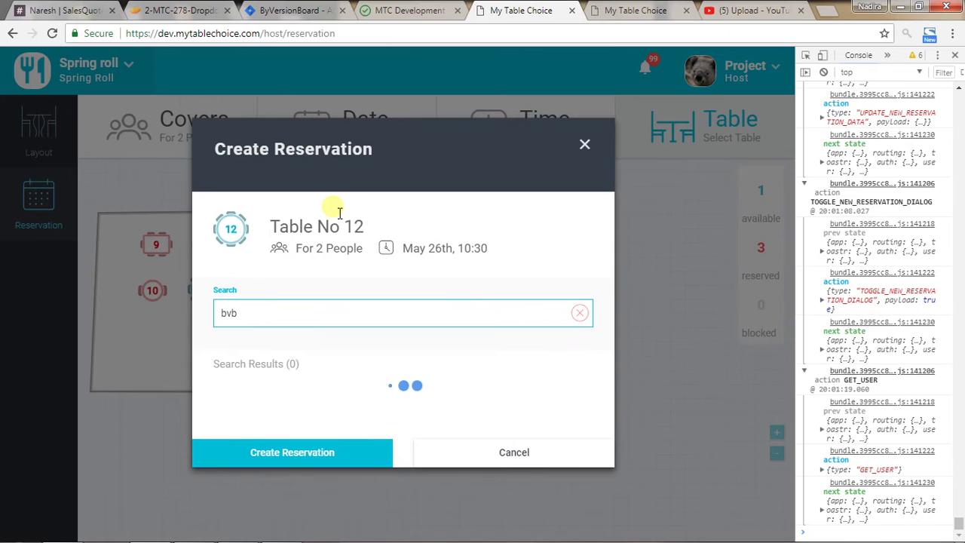
double_click(245, 312)
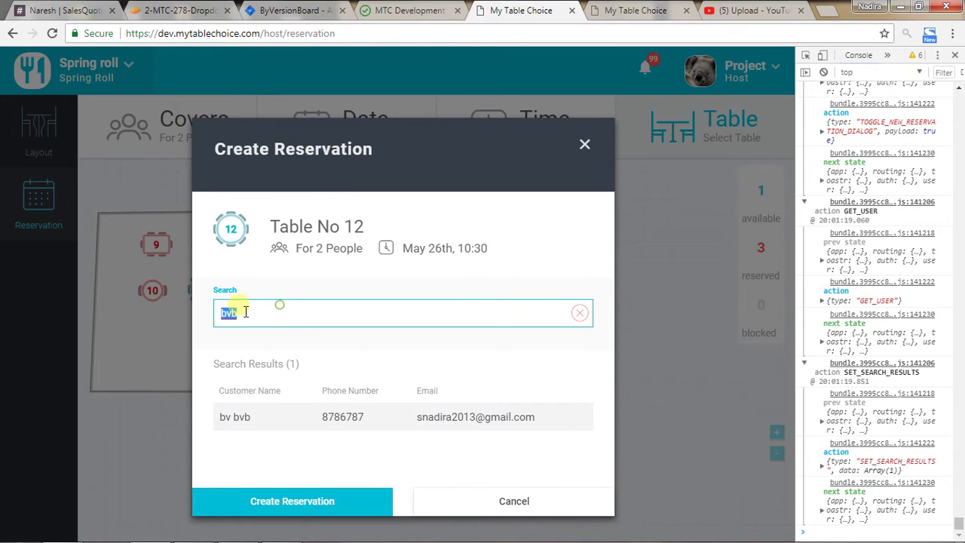
click(581, 314)
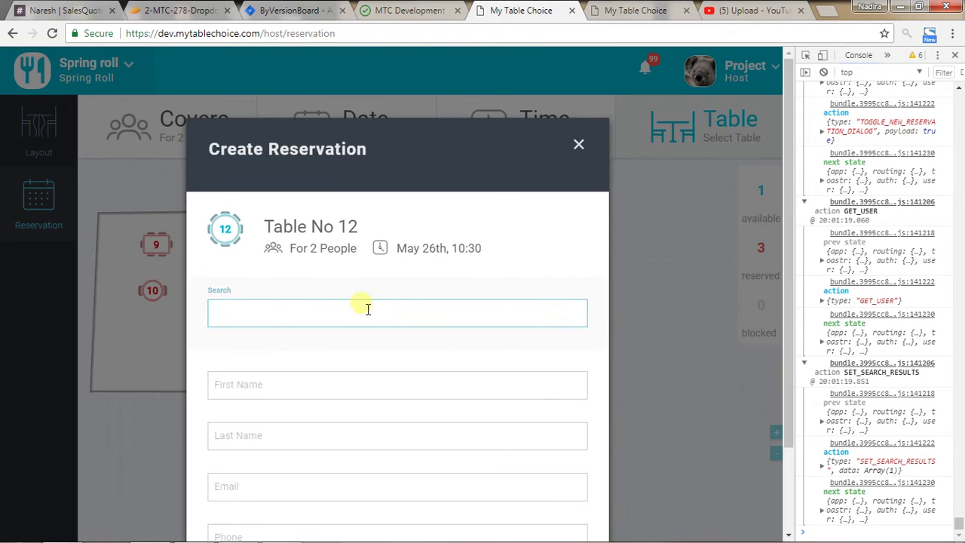
scroll(329, 297, down, 2)
Enter the guest's first name, last name, e-mail and phone, then create the reservation.
click(288, 280)
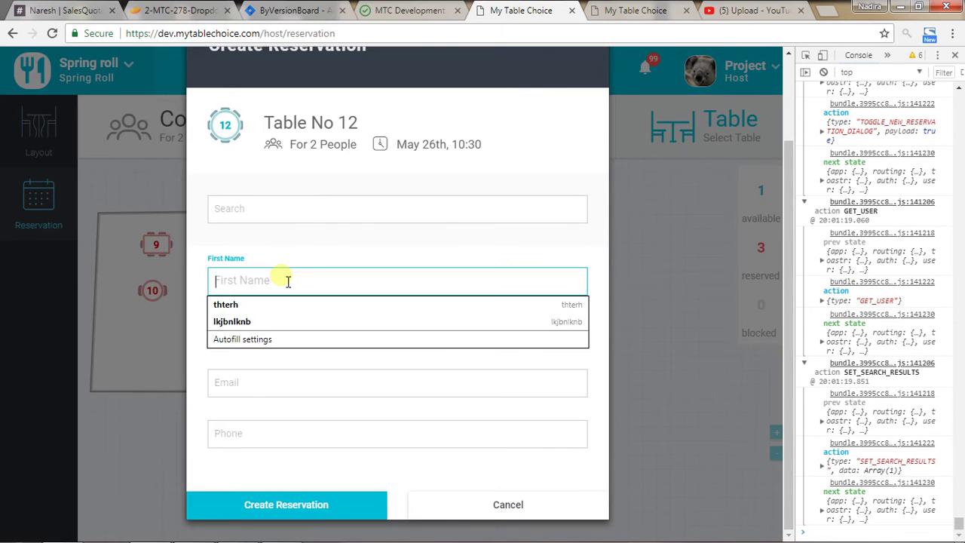
text(Naresh)
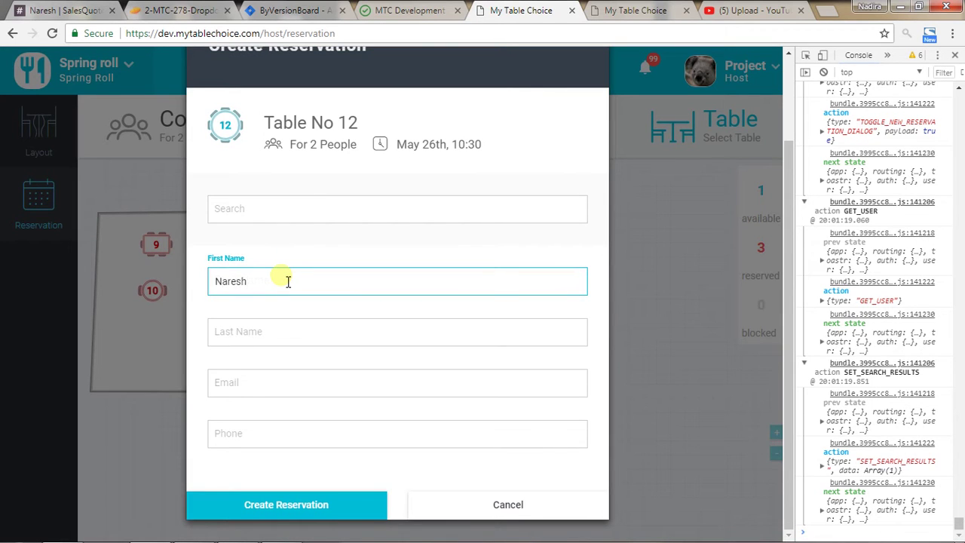
click(270, 331)
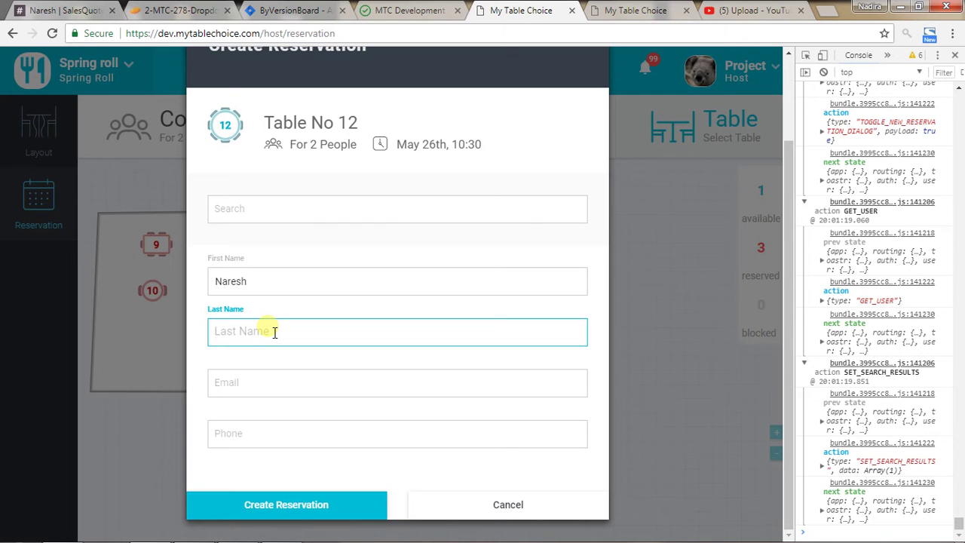
click(258, 381)
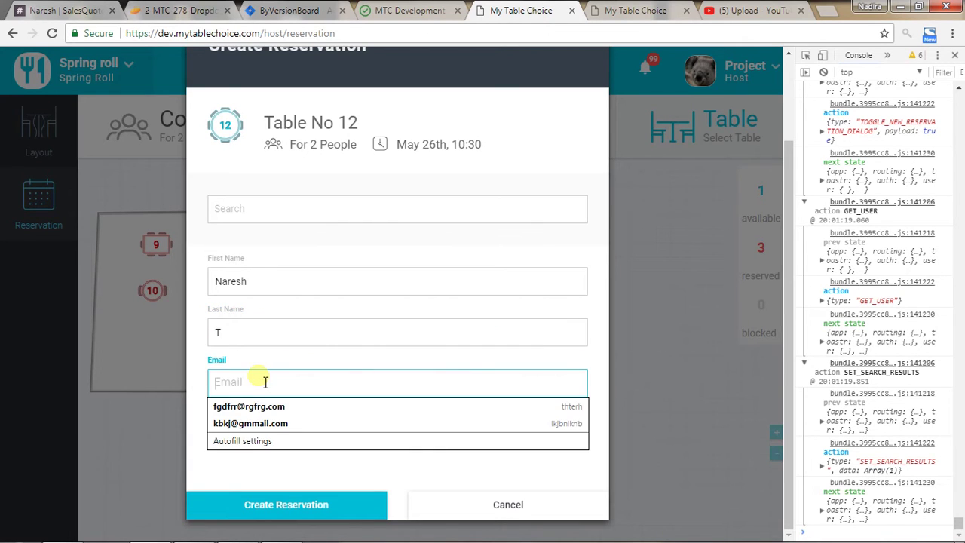
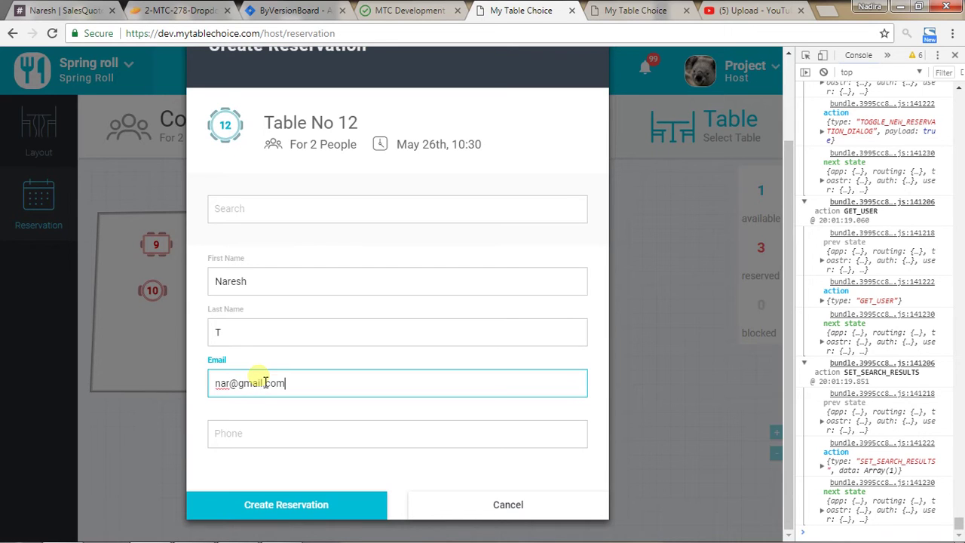
click(255, 438)
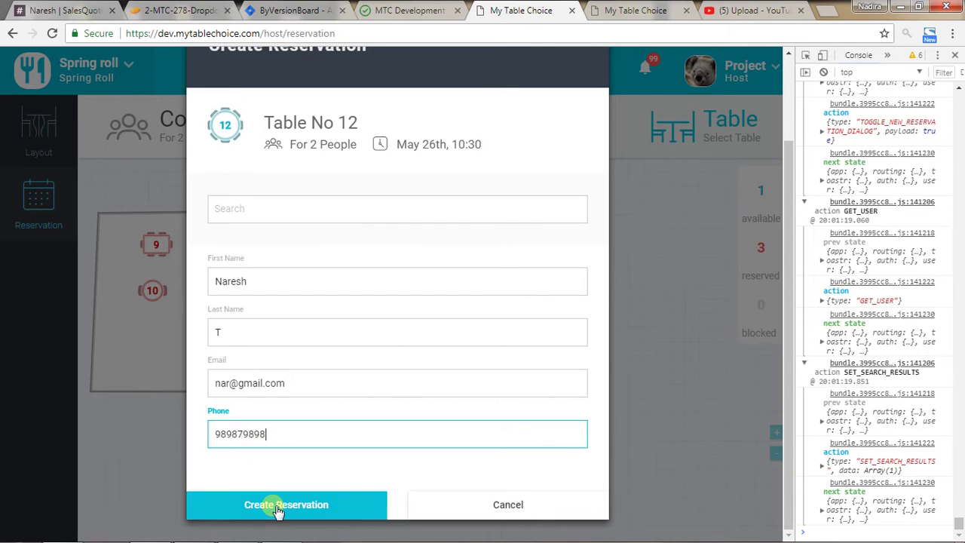
click(279, 510)
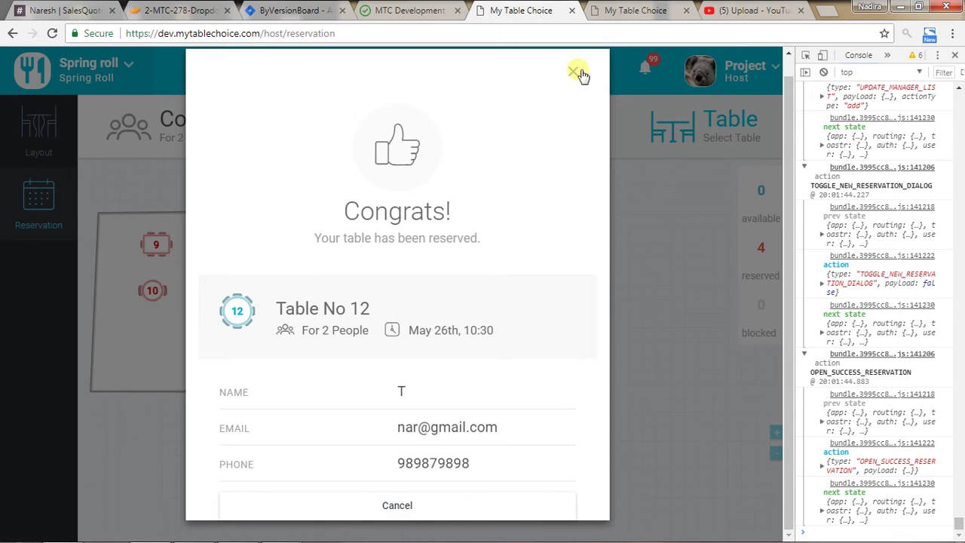
Confirm on the layout that table 12 holds the May 26, 10:30 booking for 2.
click(579, 72)
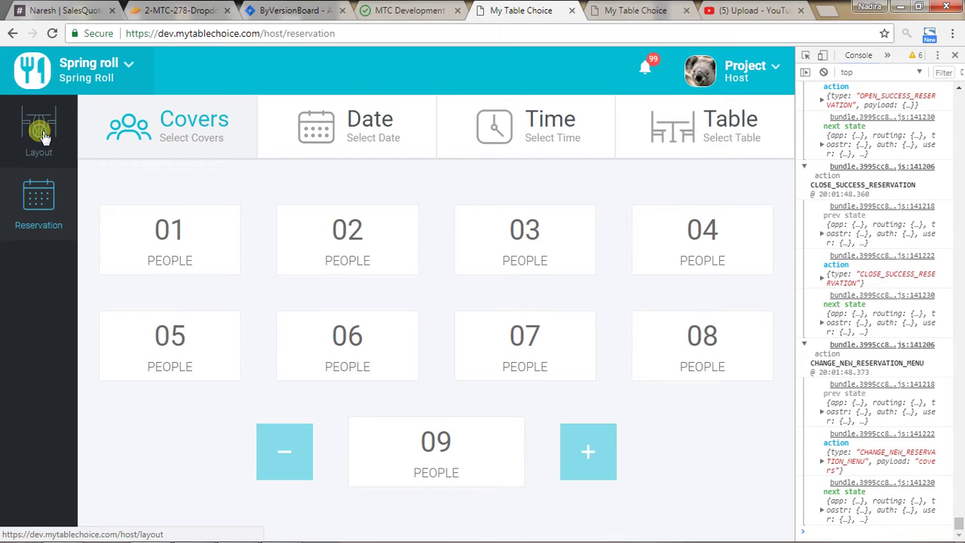
click(43, 136)
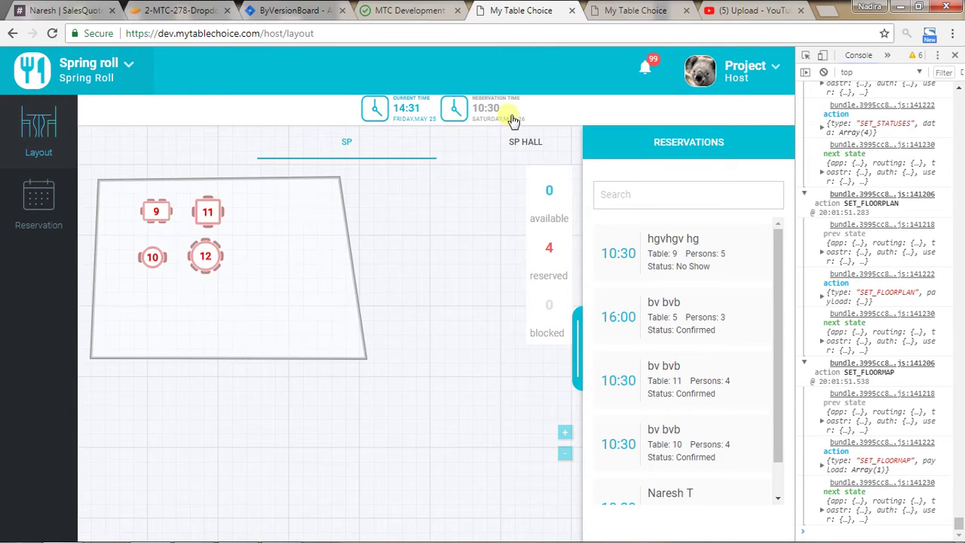
click(206, 257)
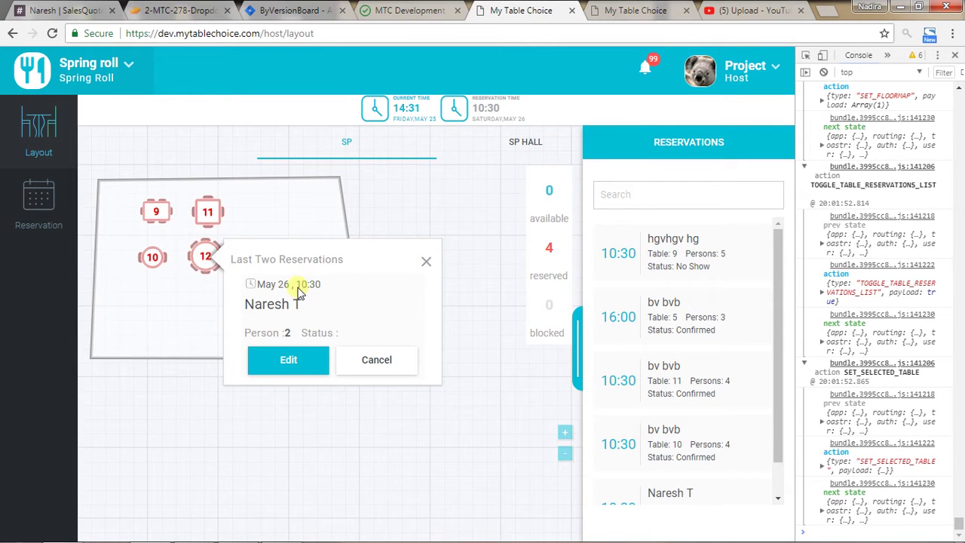
Dismiss table 12's cancel-reservation prompt without cancelling the booking.
click(372, 365)
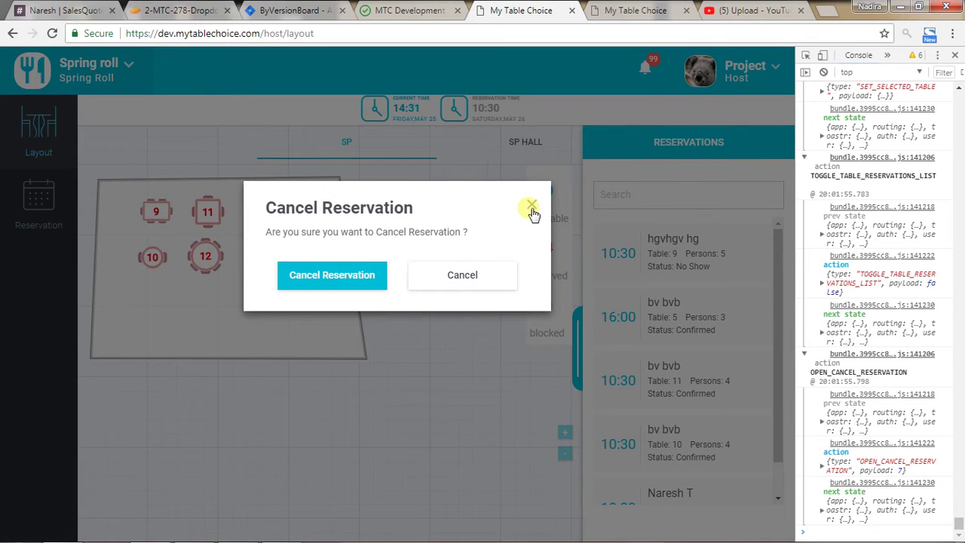
click(531, 208)
scroll(669, 395, down, 1)
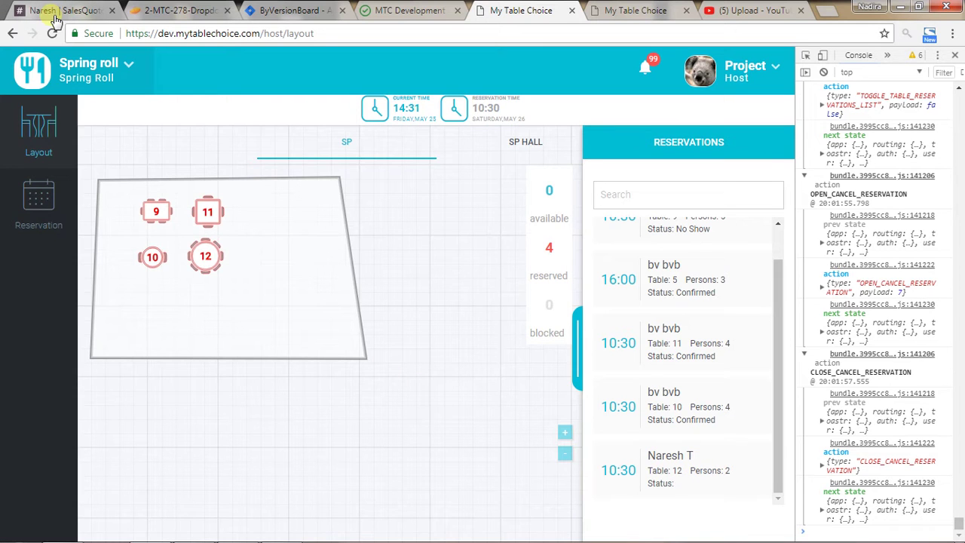
Switch the active restaurant to Red Chili, showing its BAR floor plan.
click(95, 72)
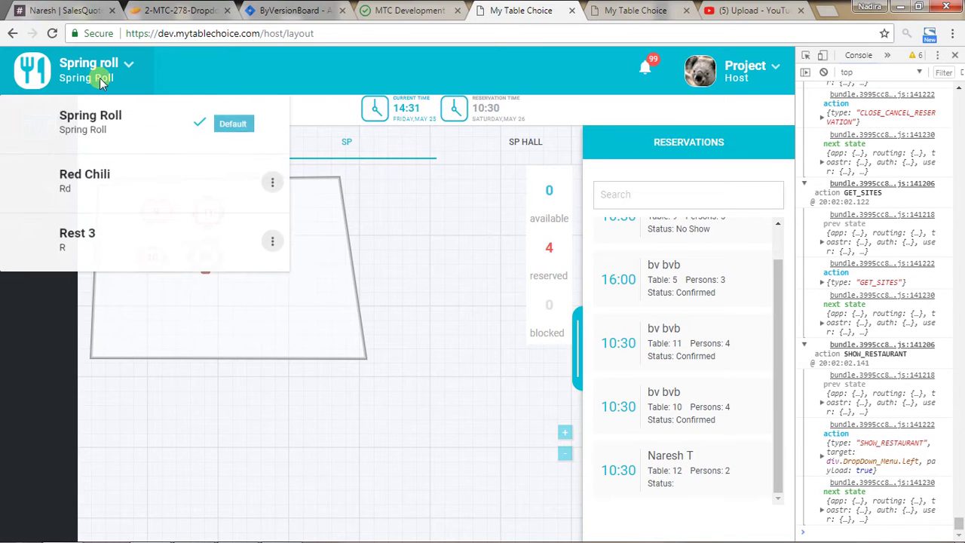
click(111, 186)
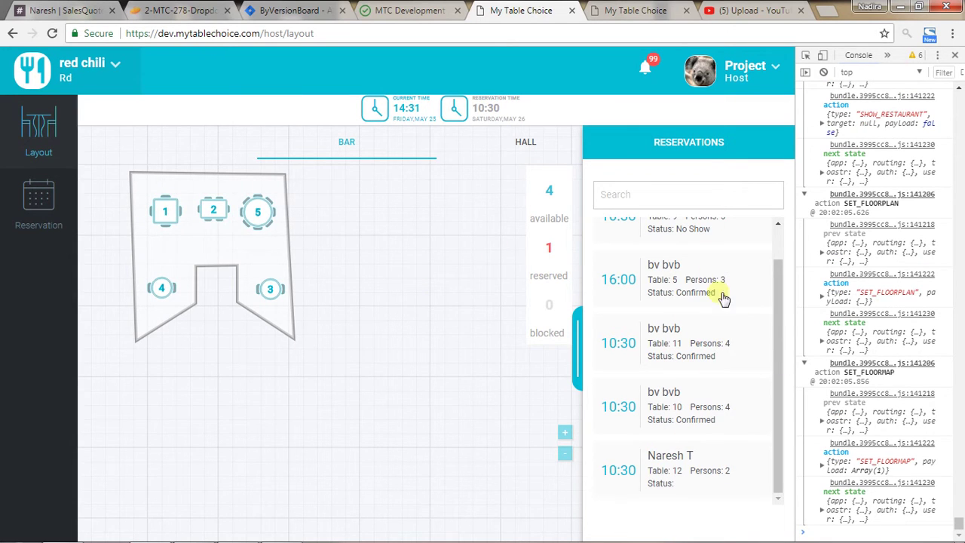
scroll(780, 297, up, 2)
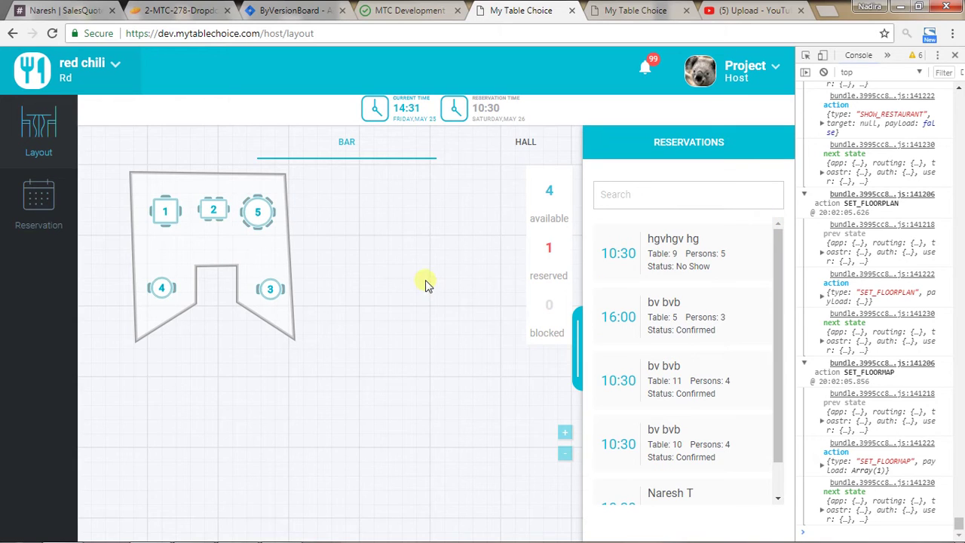
Book Red Chili for 2 people on 26 May at 10:30 dinner, choosing Table No 1.
click(40, 204)
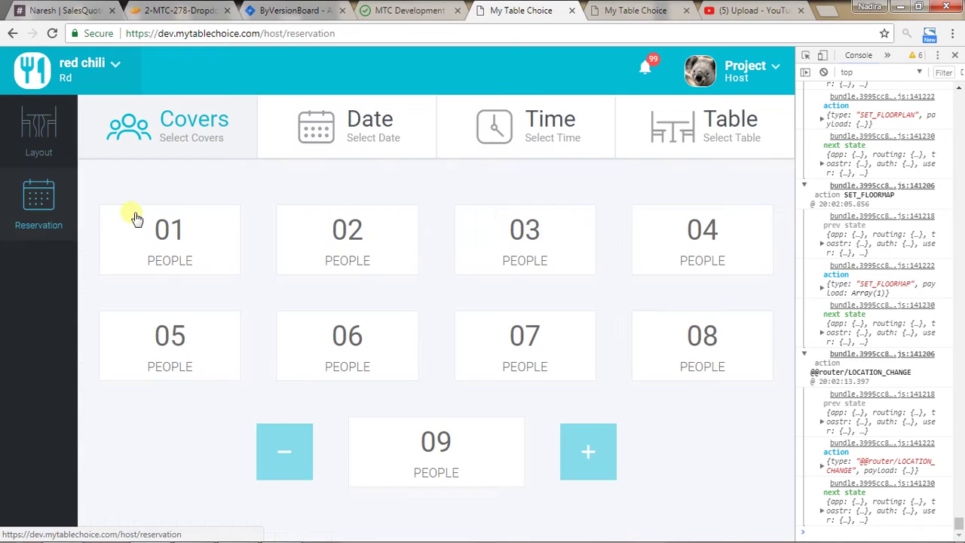
click(367, 248)
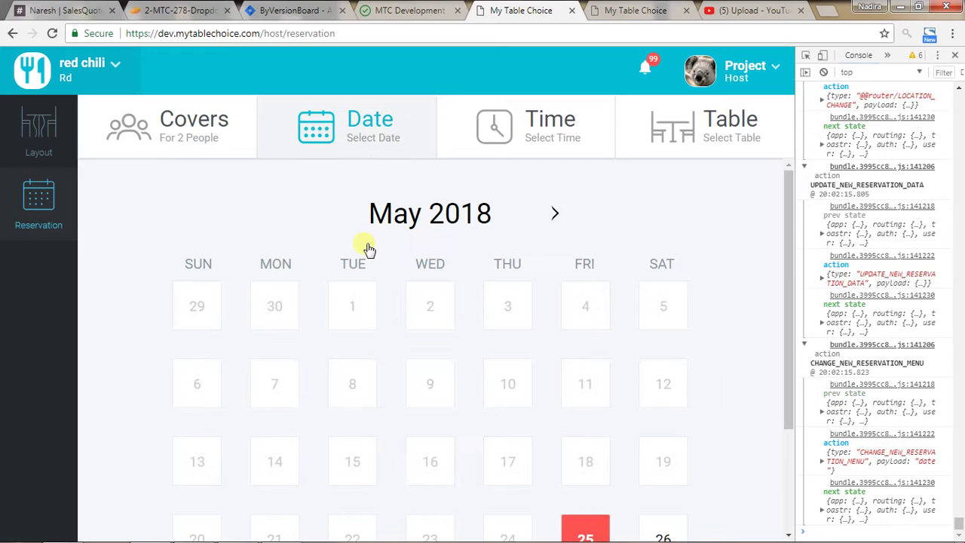
scroll(579, 244, down, 2)
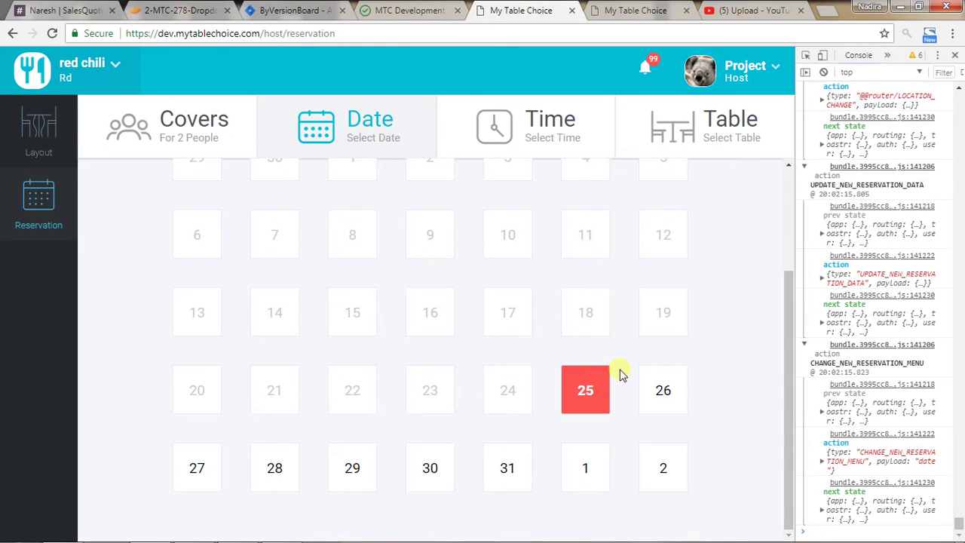
click(664, 394)
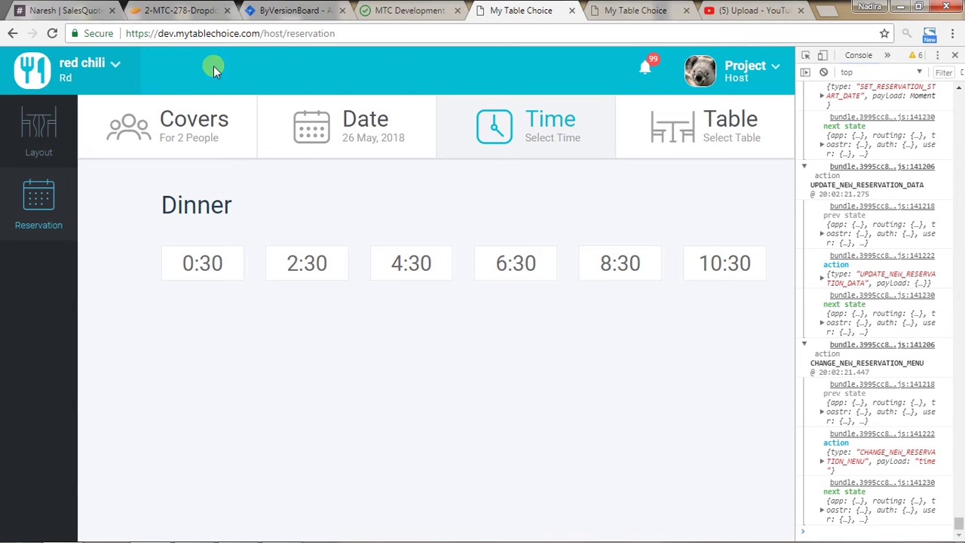
click(711, 263)
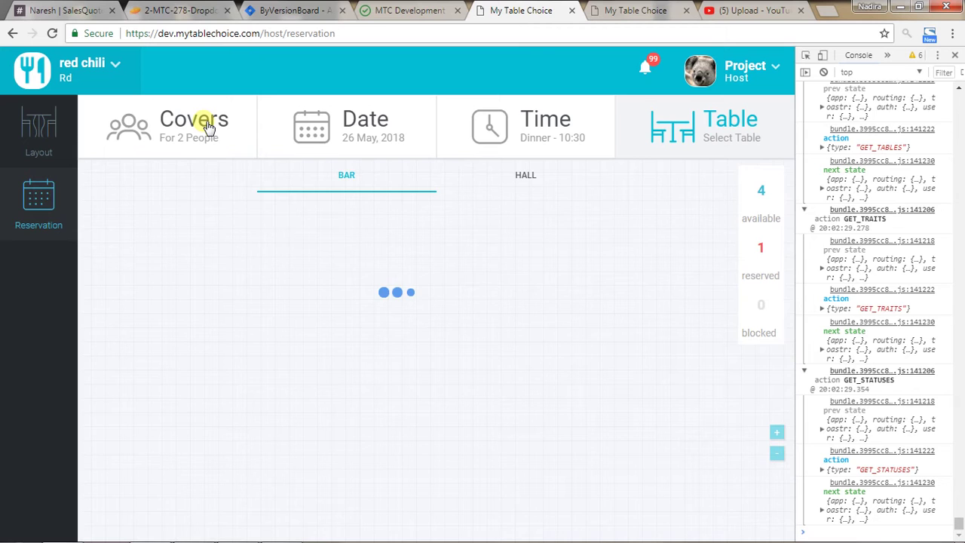
click(165, 249)
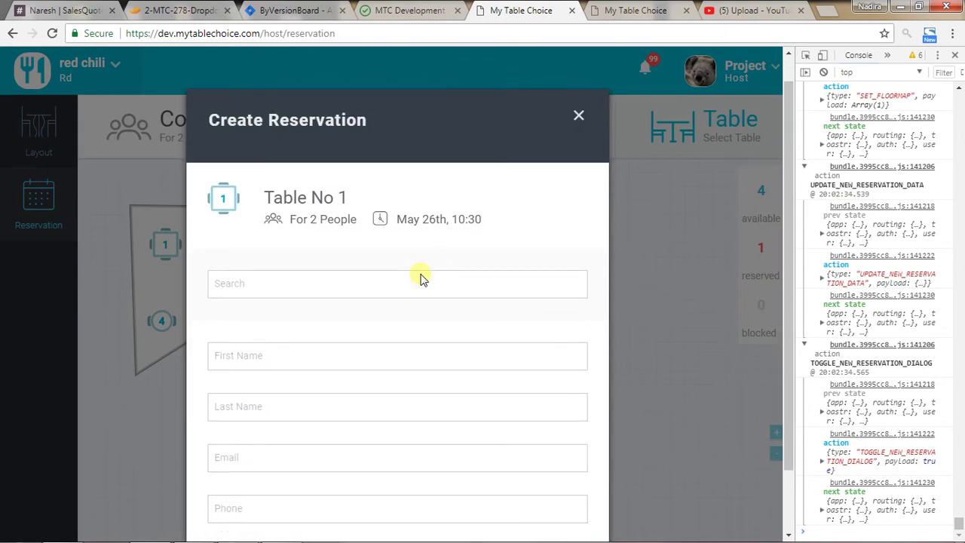
Fill in Table No 1's guest name, e-mail and phone and submit, which fails with 400.
scroll(377, 286, down, 2)
click(332, 288)
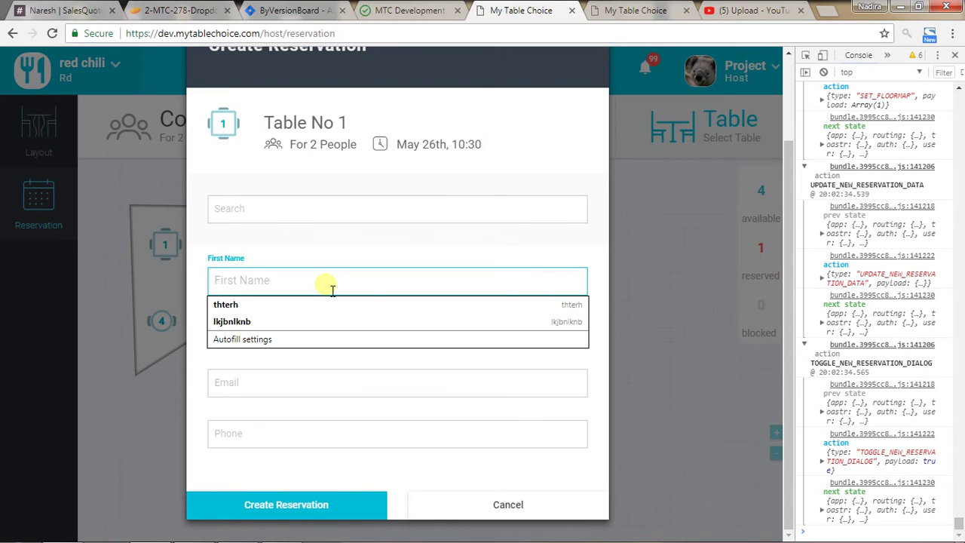
text(Nadira)
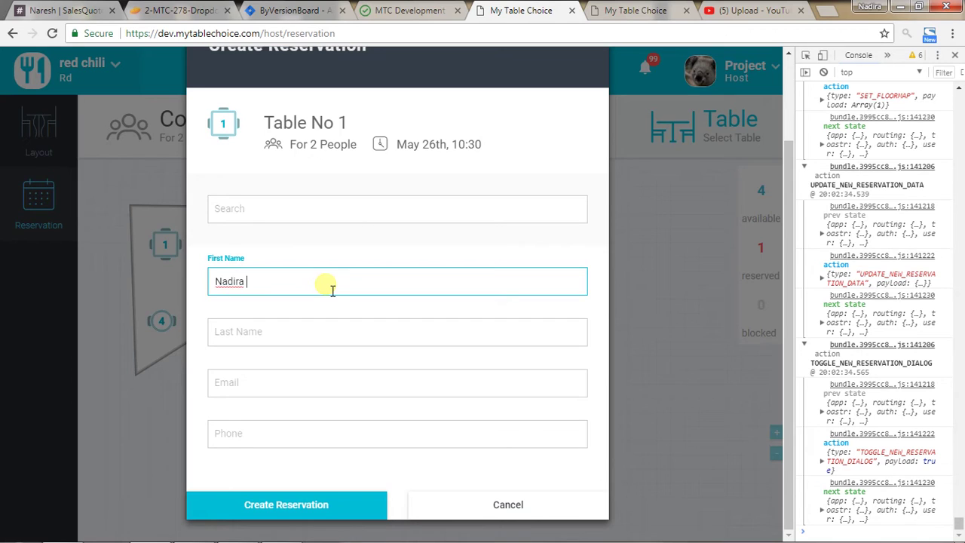
click(295, 337)
text(rd)
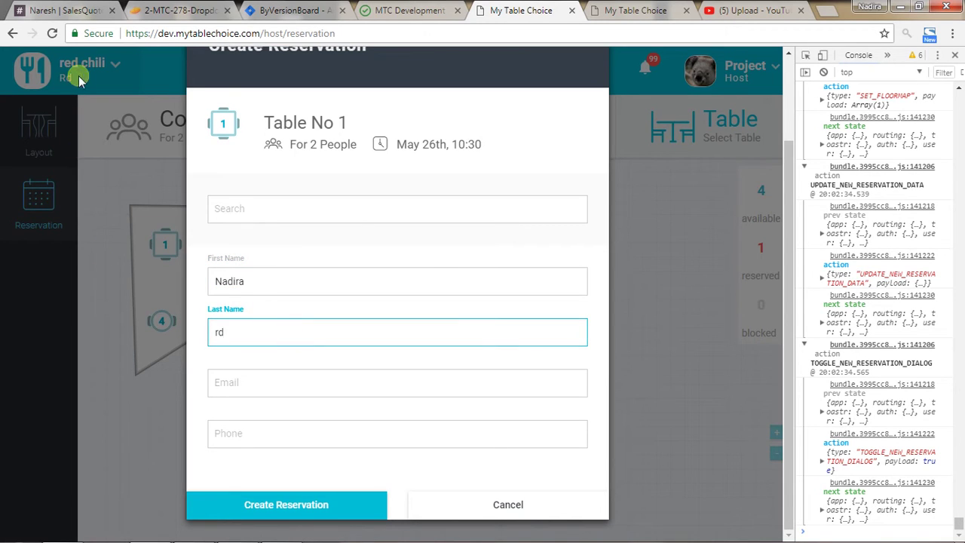
click(261, 383)
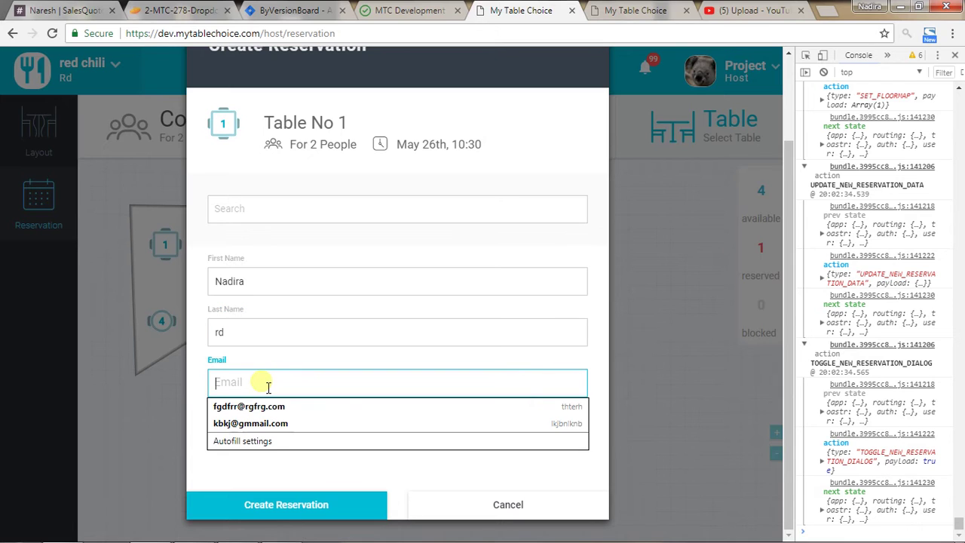
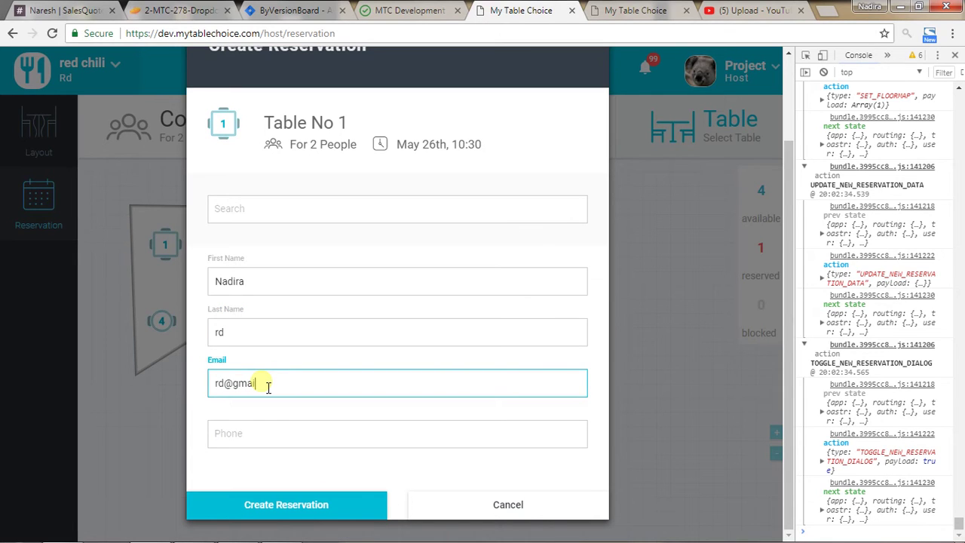
click(270, 441)
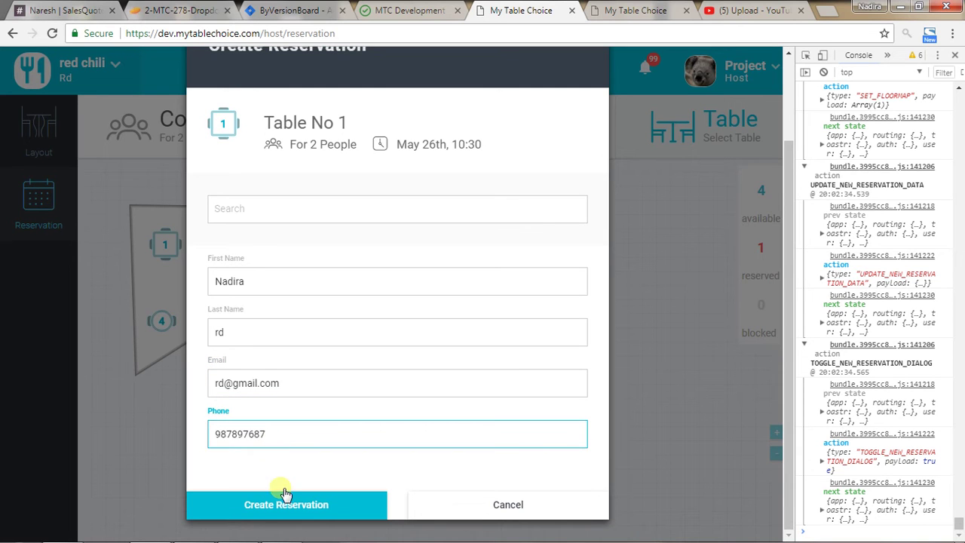
click(291, 505)
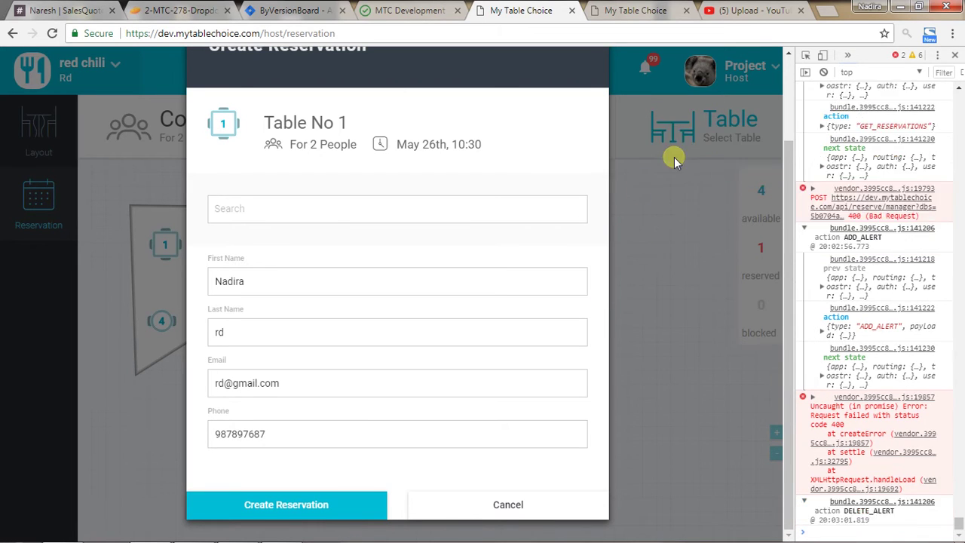
Cancel the failed Table No 1 form and reload the reservation page.
click(511, 506)
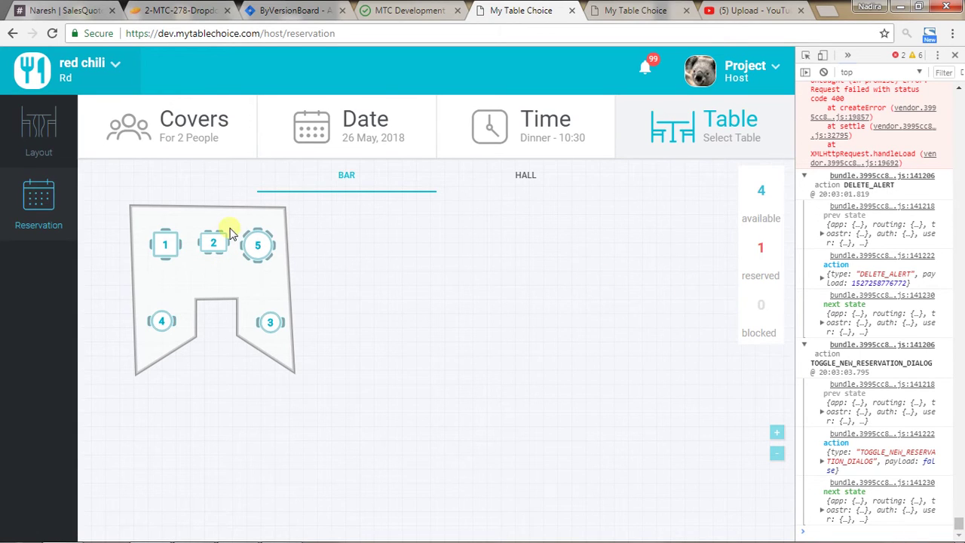
right_click(420, 281)
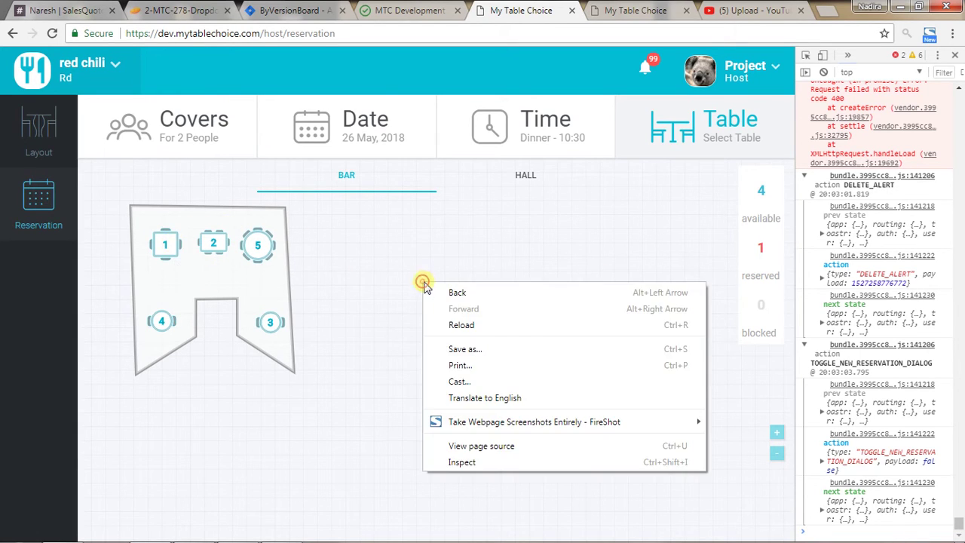
click(456, 323)
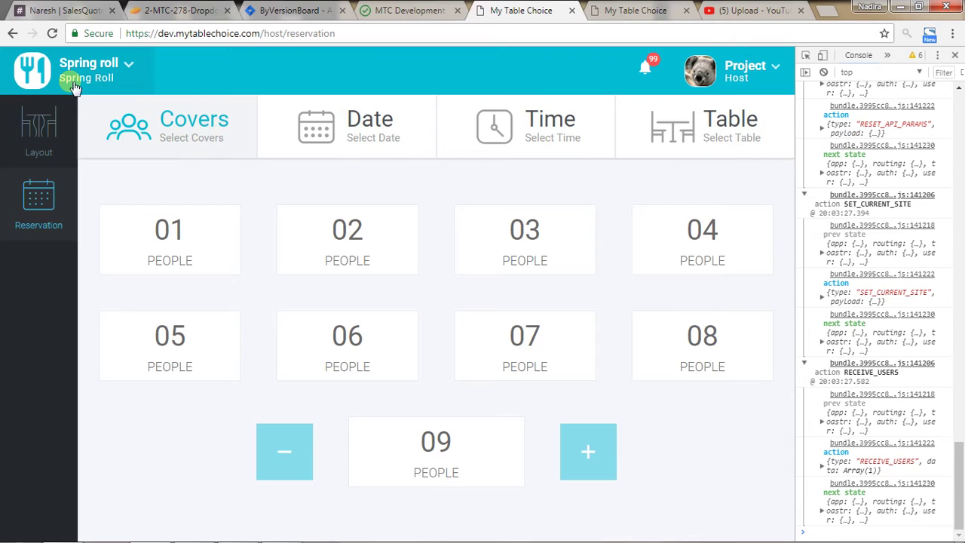
Make Red Chili the active restaurant again.
click(84, 97)
click(97, 181)
click(268, 197)
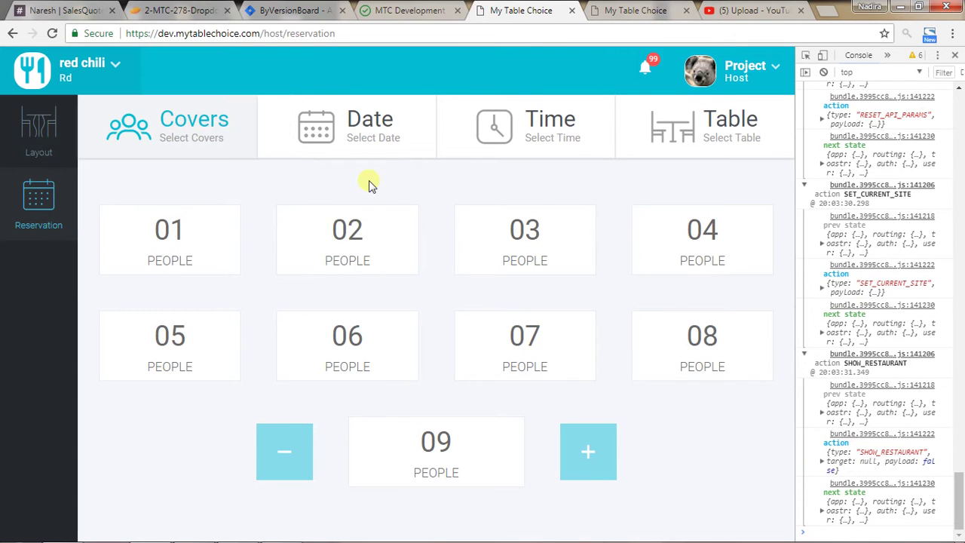
Set the reservation to 4 people on 26 May at 10:30 dinner, showing 0 tables available.
click(730, 238)
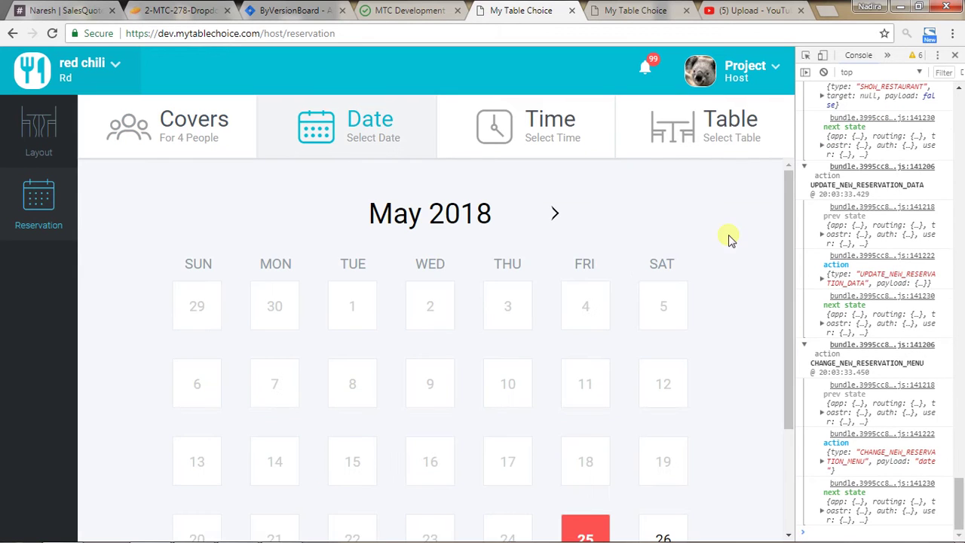
scroll(566, 301, down, 2)
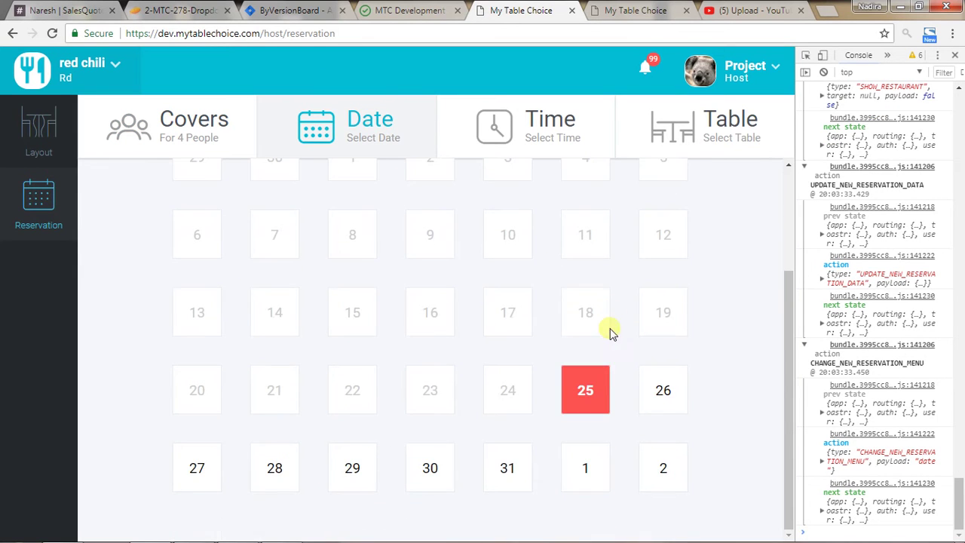
click(663, 390)
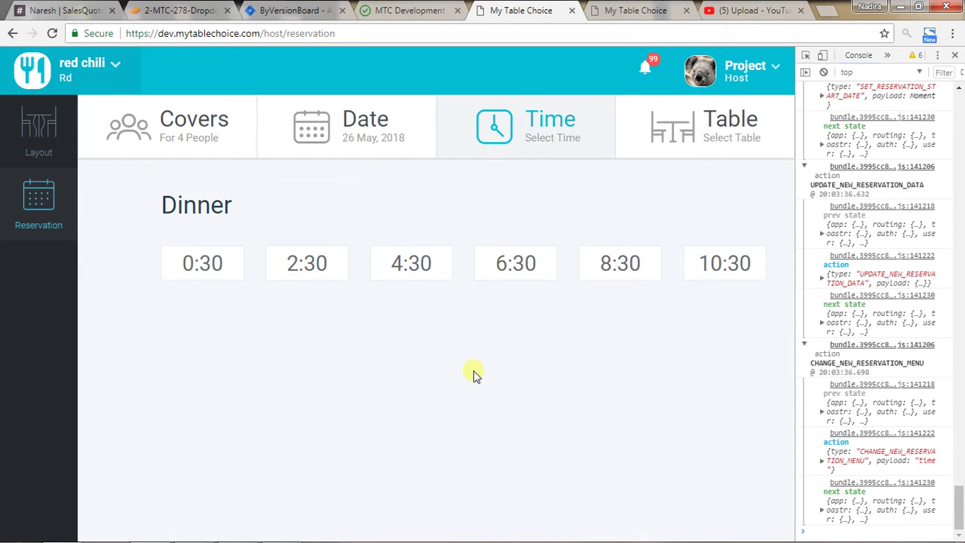
click(742, 262)
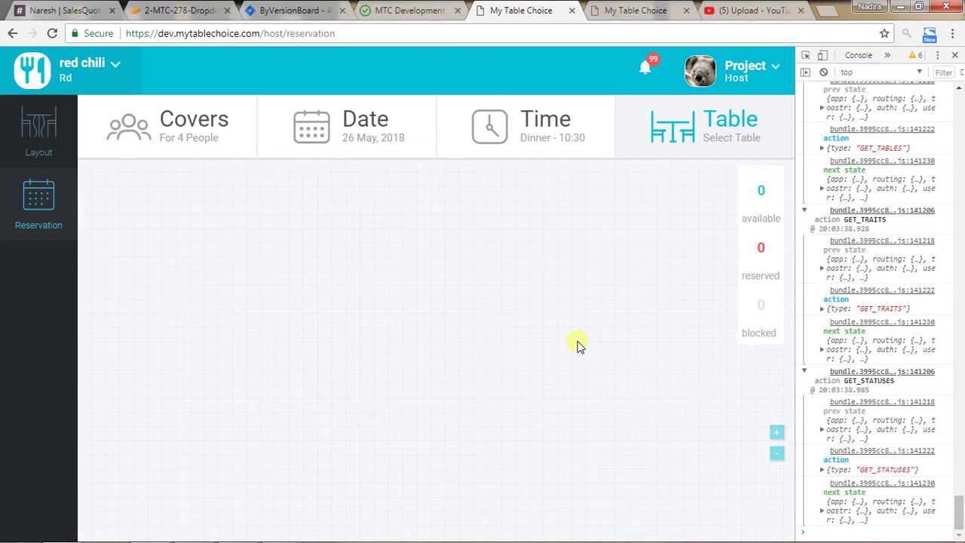